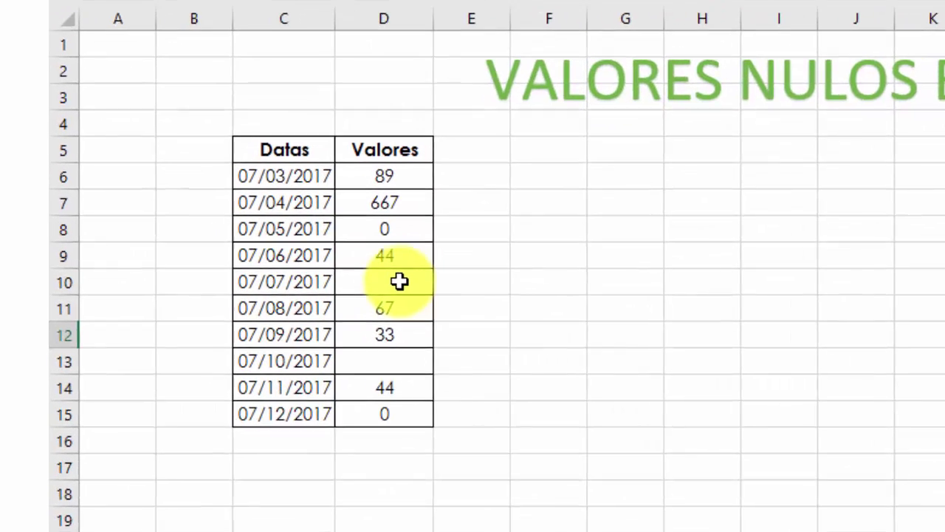
Review the Valores column, noting the zeros in D8 and D15 and the blanks in D10 and D13
click(288, 299)
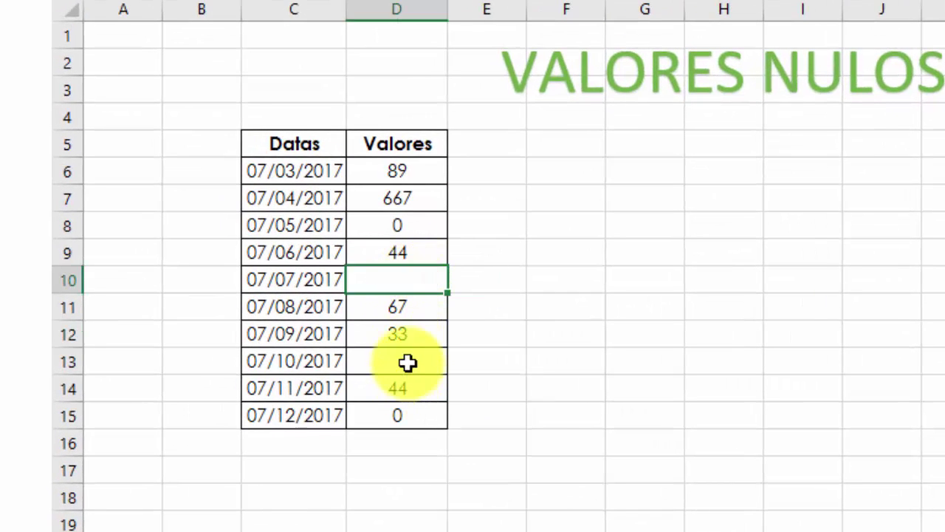
click(397, 334)
click(398, 361)
click(409, 414)
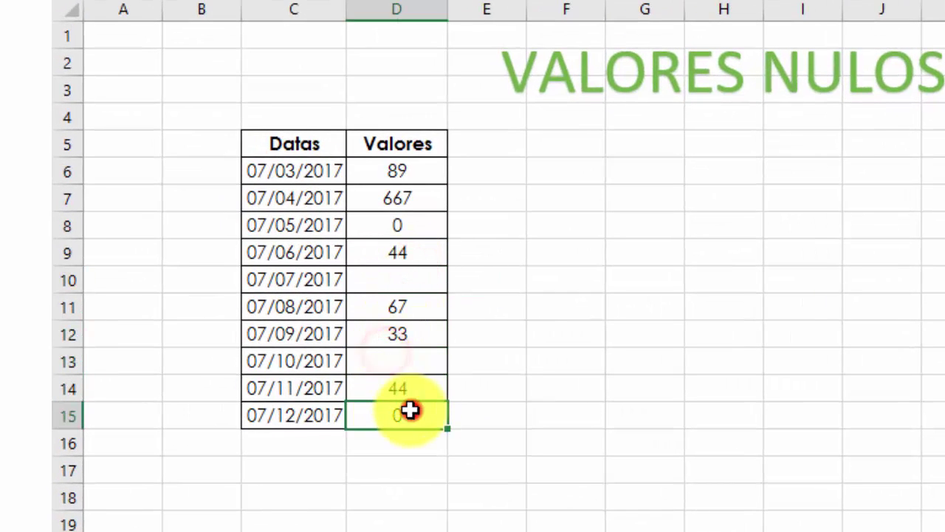
click(399, 203)
click(413, 169)
click(390, 225)
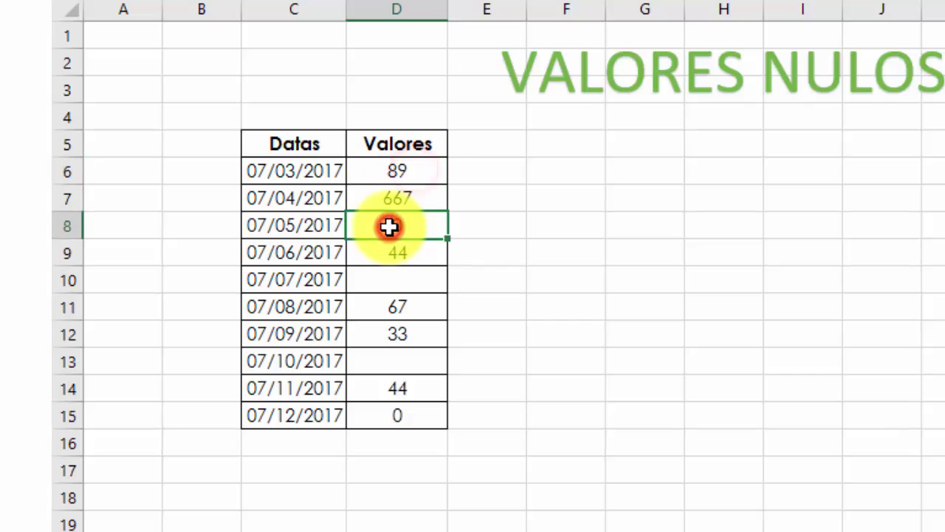
text(0)
click(408, 274)
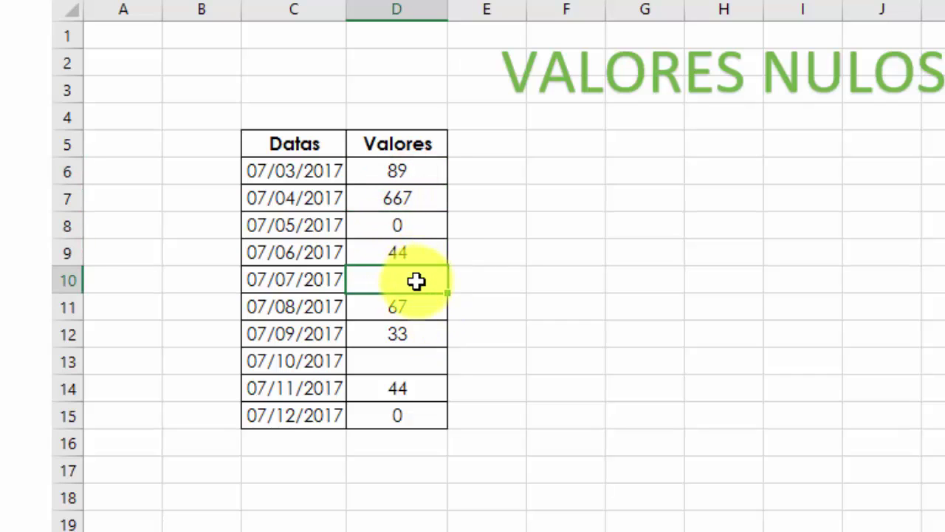
click(415, 362)
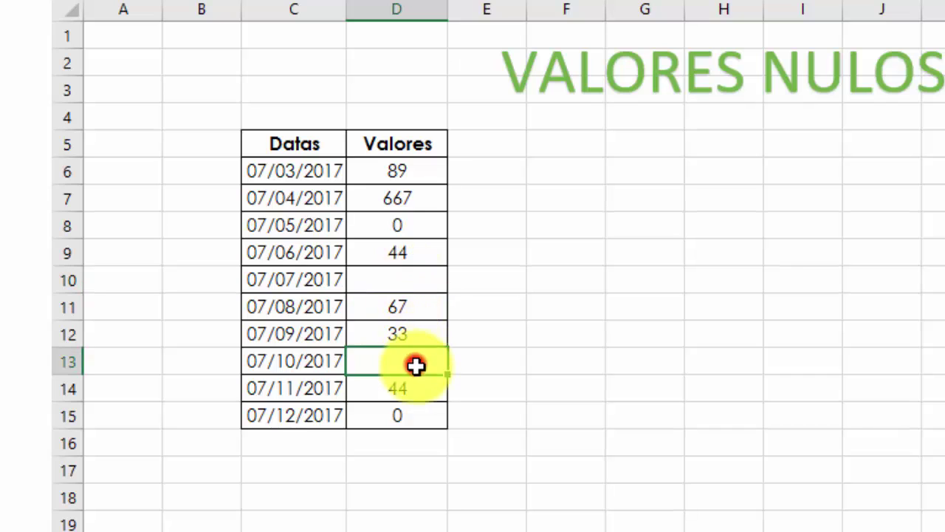
click(409, 280)
click(407, 361)
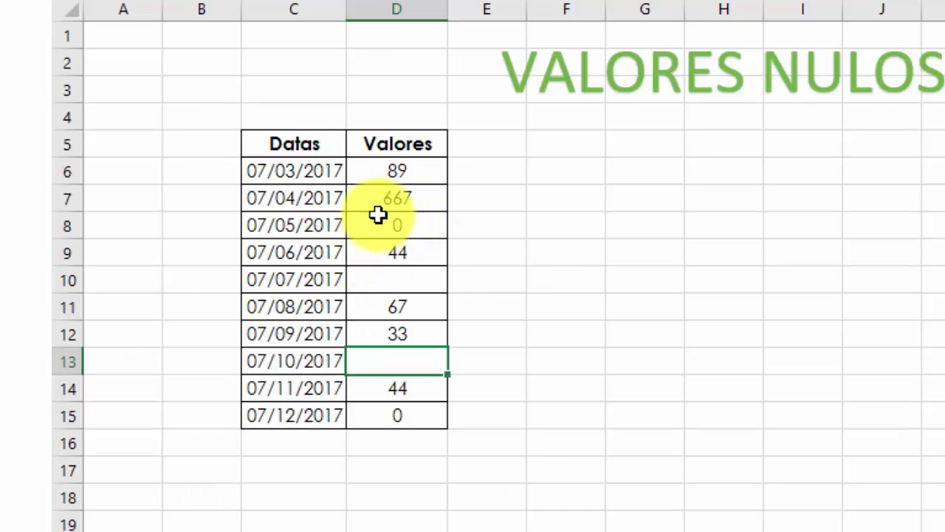
click(378, 215)
click(390, 279)
click(399, 362)
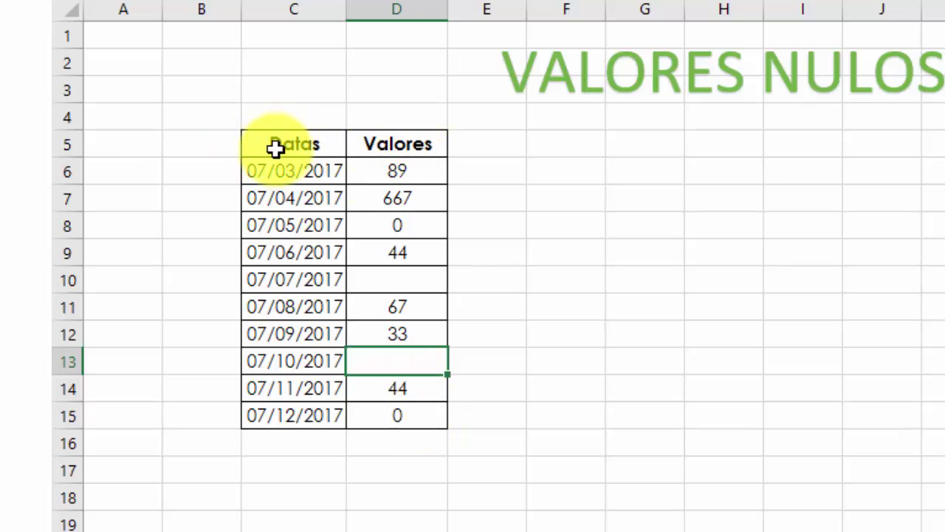
Insert a line chart with markers from C5:D15, then move and enlarge it
drag(276, 147, 400, 415)
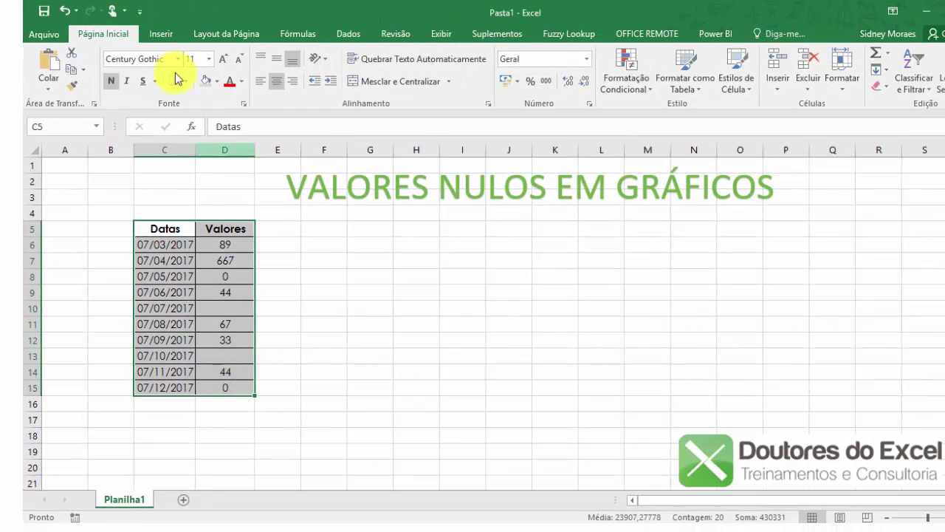
click(158, 35)
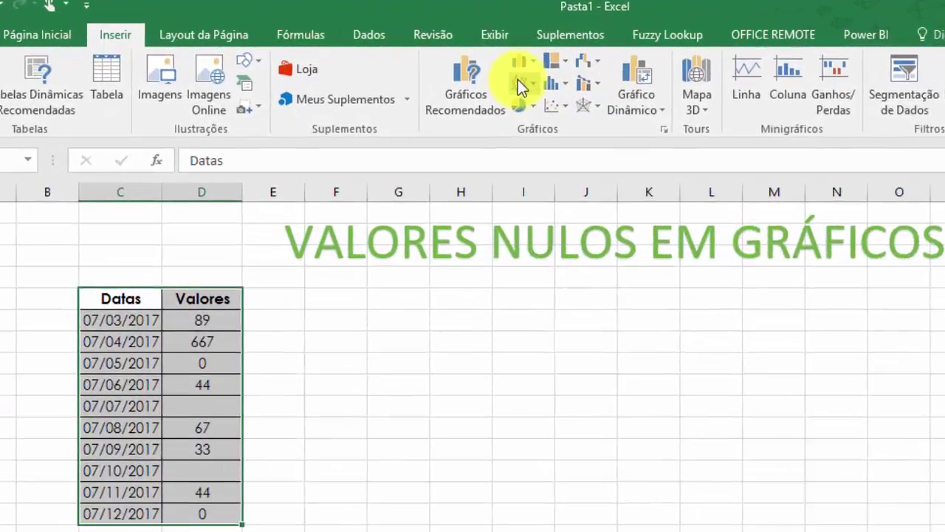
click(459, 70)
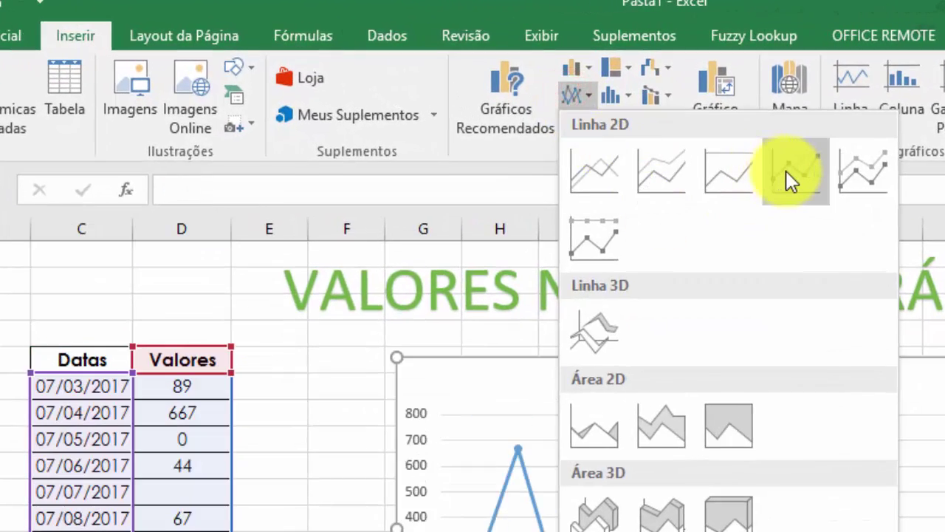
click(785, 170)
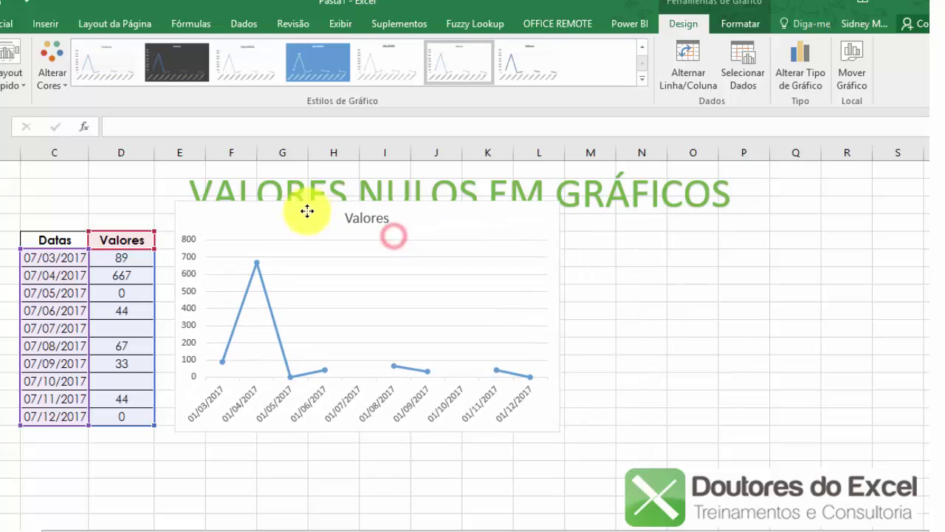
drag(307, 211, 310, 230)
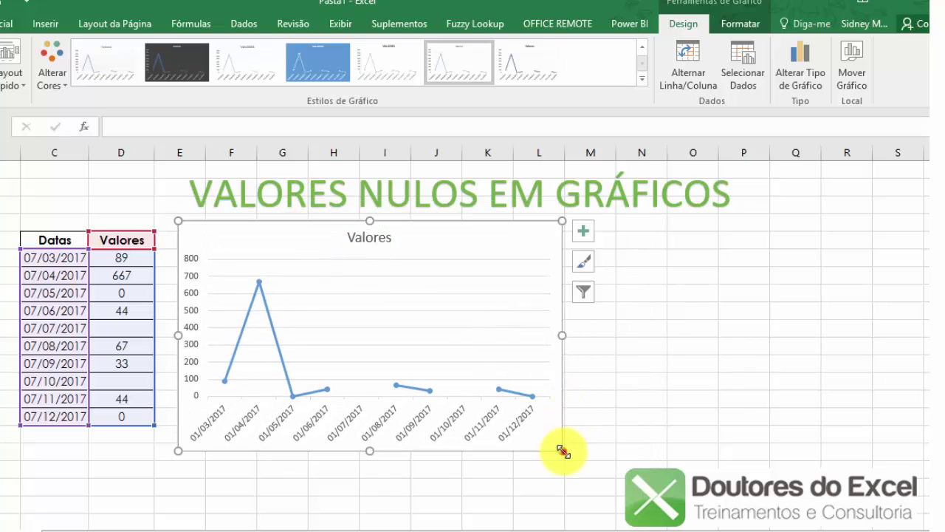
drag(559, 449, 676, 490)
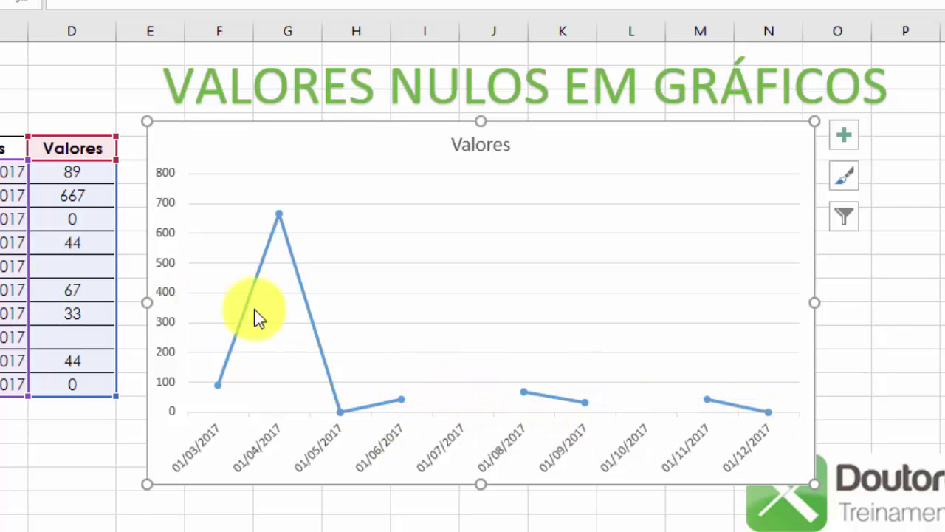
Add data labels to the points of the chart's Valores line
right_click(275, 216)
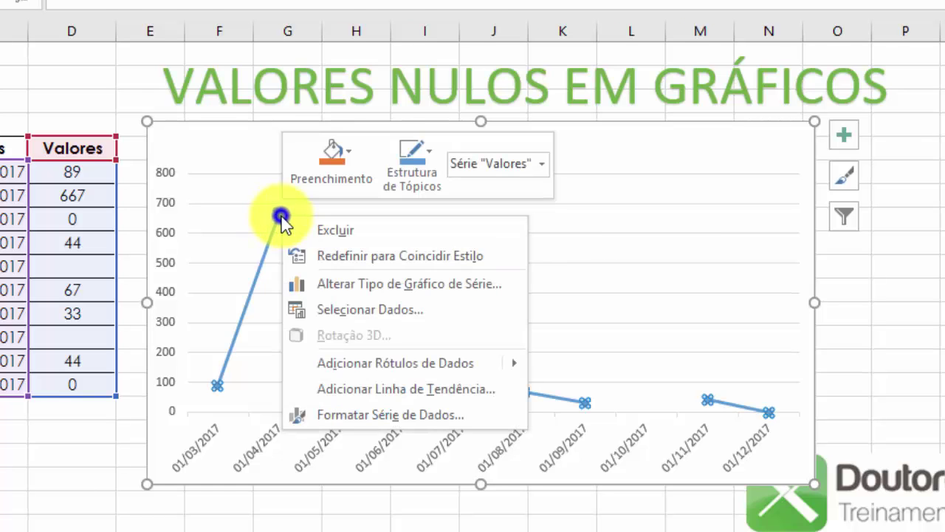
click(353, 357)
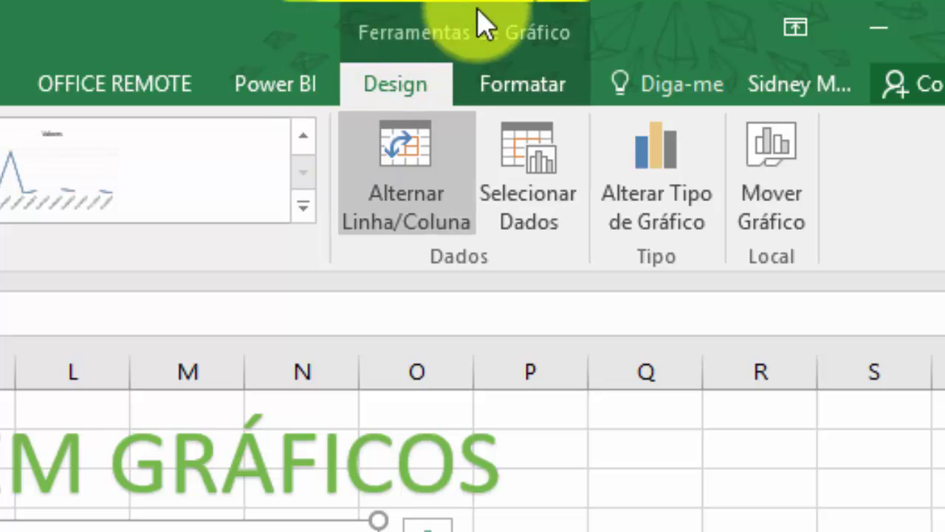
Set the chart's hidden and empty cells option to plot empty cells as Zero
click(528, 240)
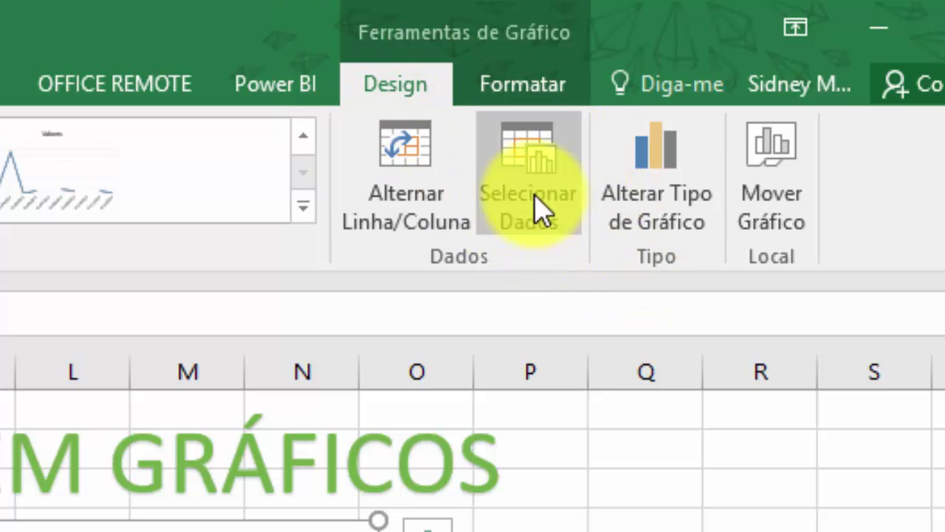
click(535, 196)
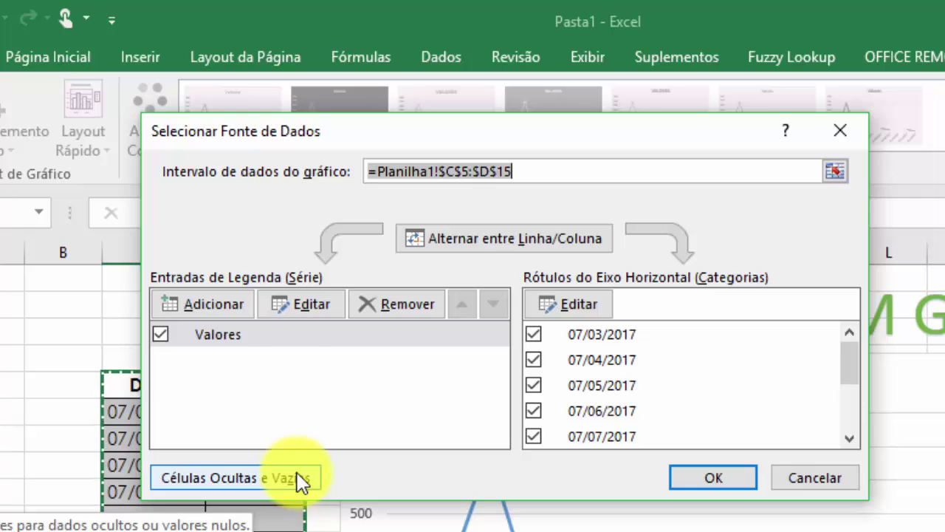
click(214, 480)
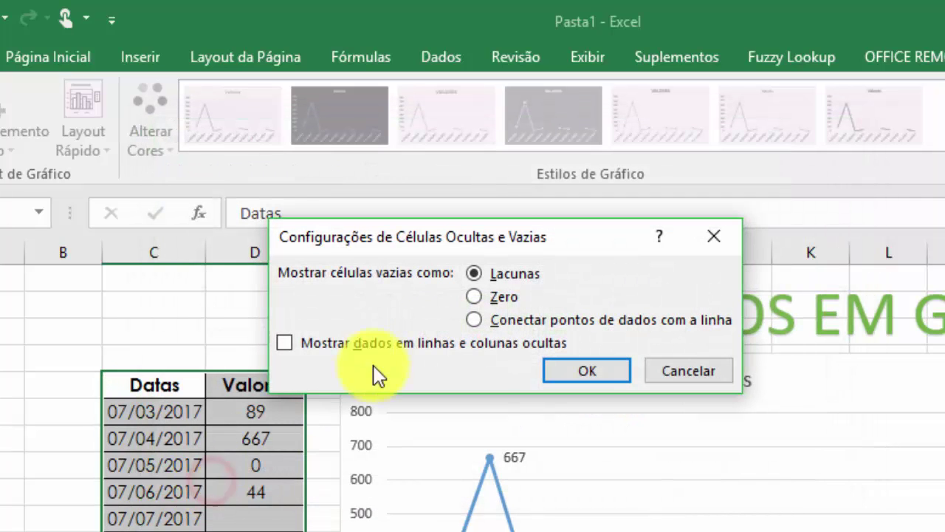
mouse_move(498, 234)
mouse_down()
mouse_move(411, 199)
mouse_move(410, 185)
mouse_up()
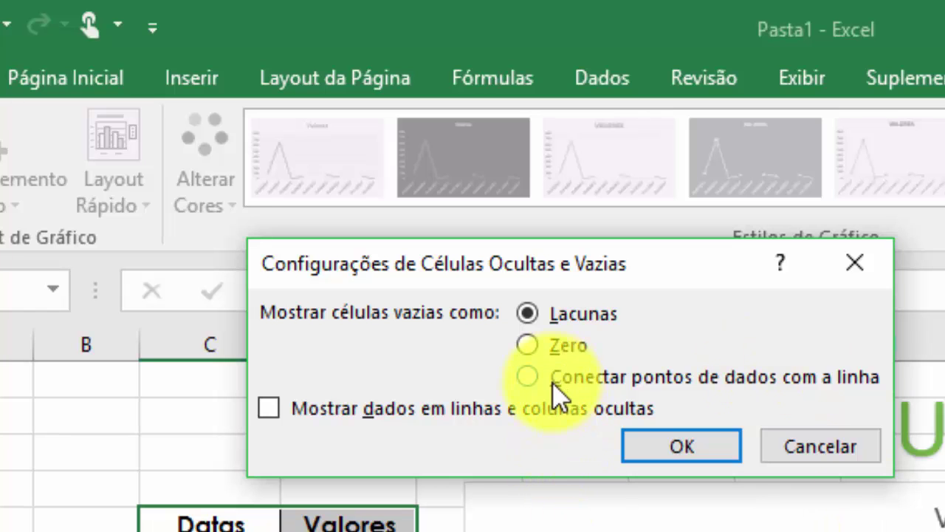
click(529, 347)
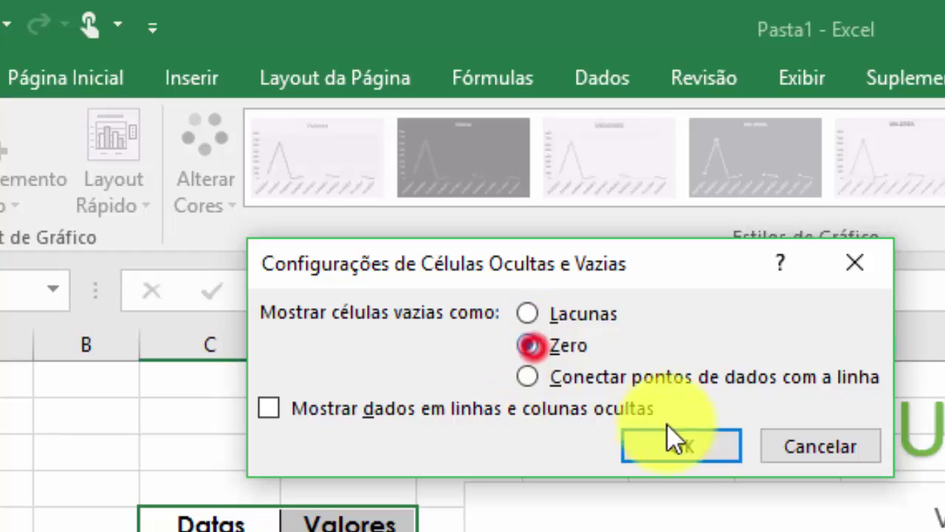
click(672, 441)
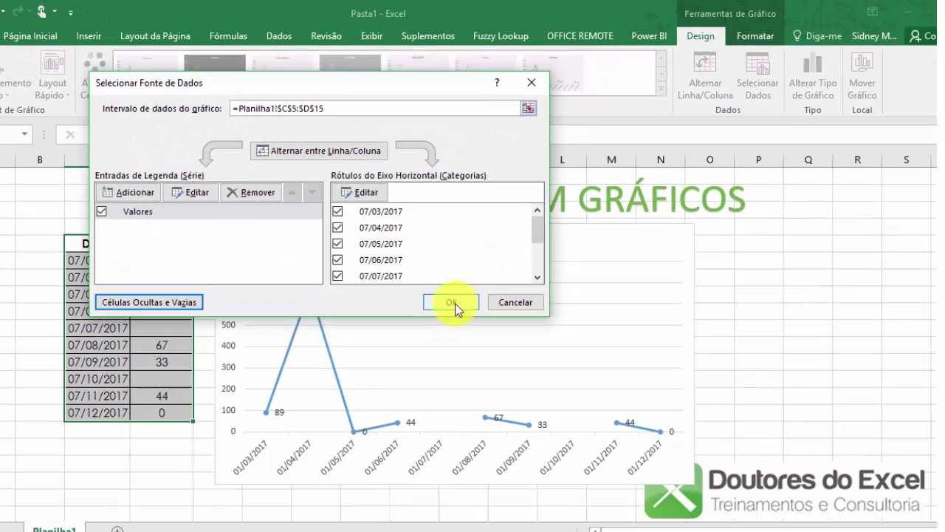
click(677, 454)
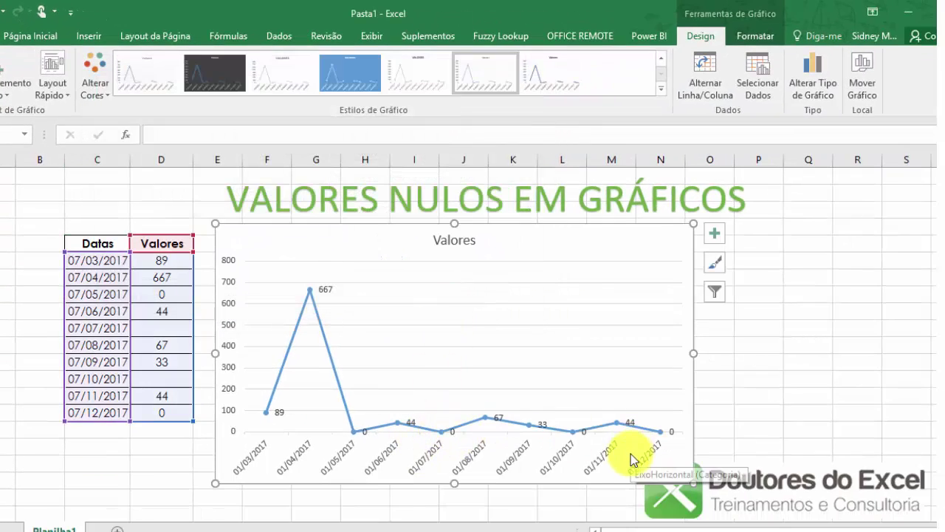
Change the empty-cells option to connect data points with a line
click(766, 86)
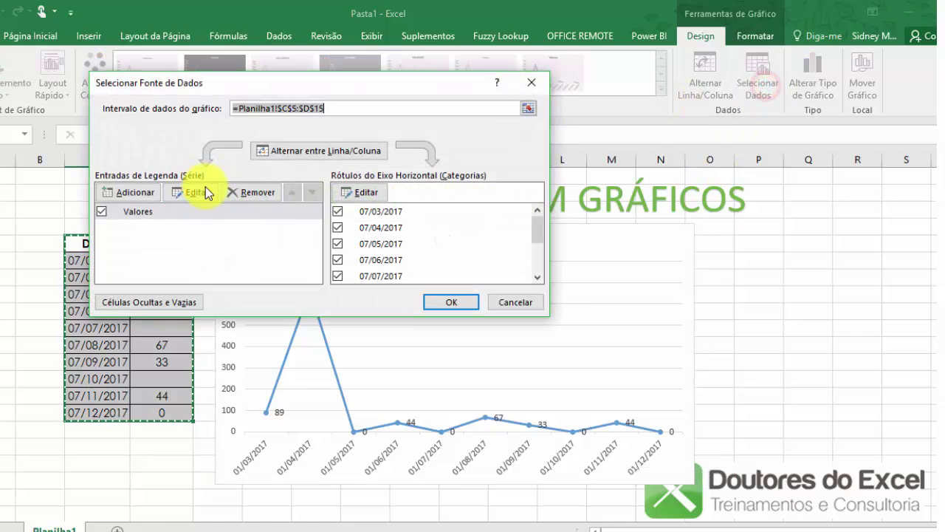
click(166, 298)
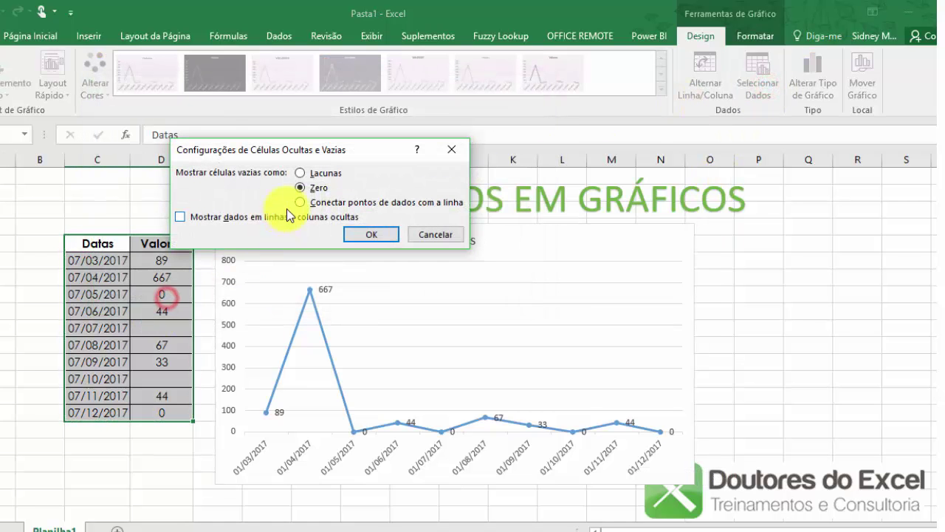
click(389, 237)
click(466, 302)
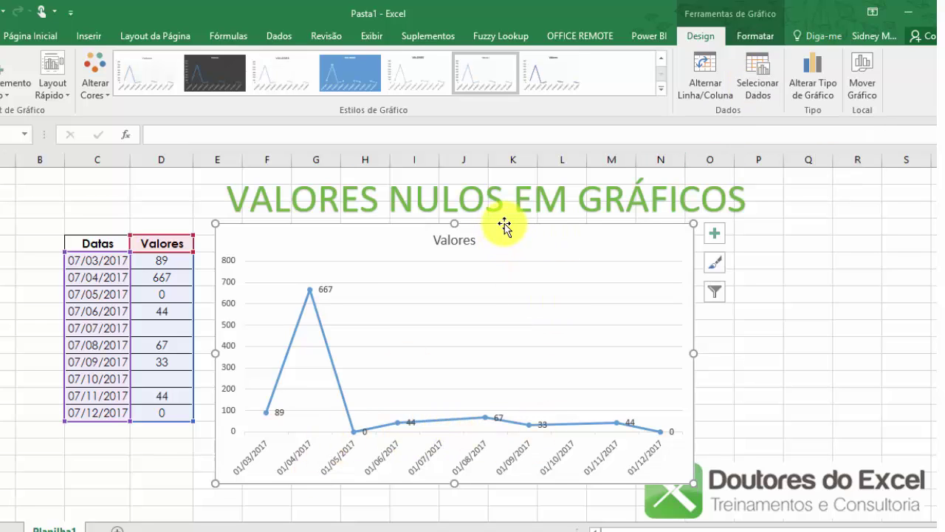
Reposition the chart further left, beside the table
drag(504, 223, 587, 214)
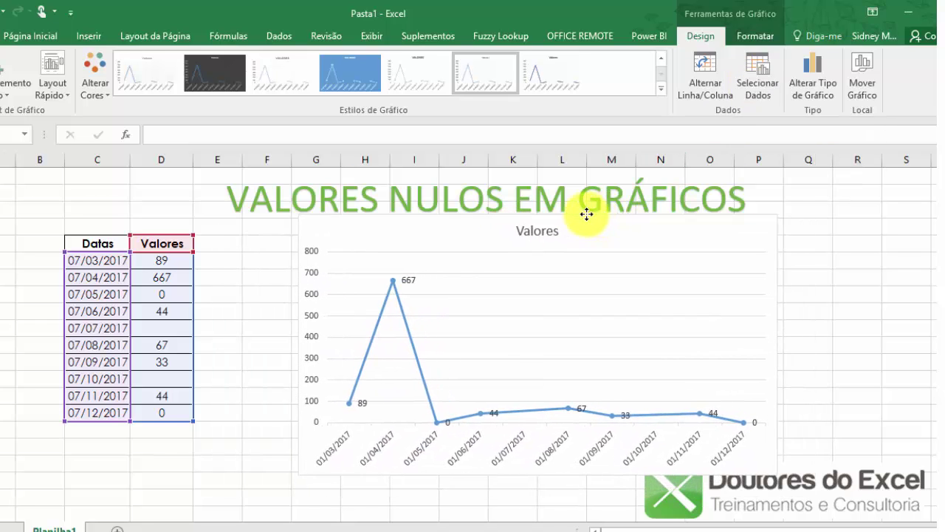
drag(586, 214, 567, 230)
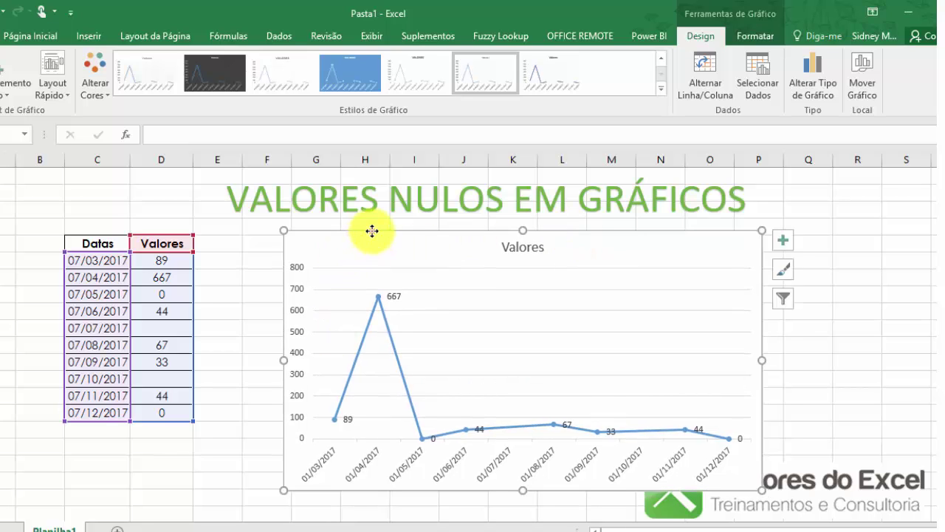
drag(372, 232, 393, 221)
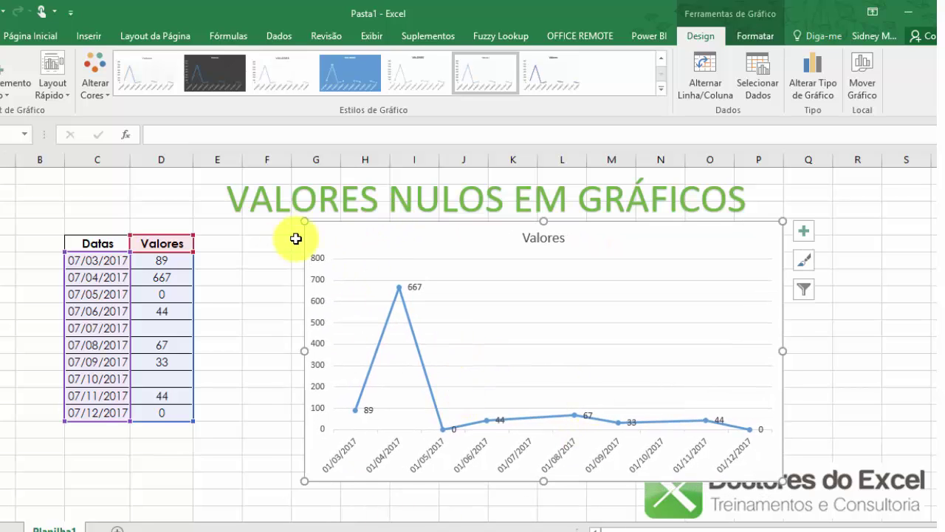
drag(323, 220, 309, 229)
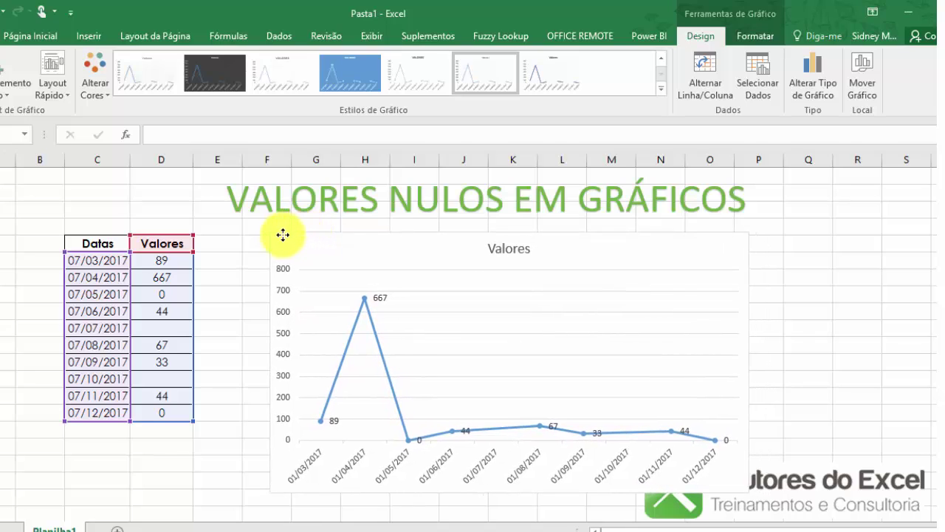
drag(308, 229, 283, 236)
Review the zero and empty Valores cells, then select cell E5 for a new heading
click(164, 297)
click(185, 254)
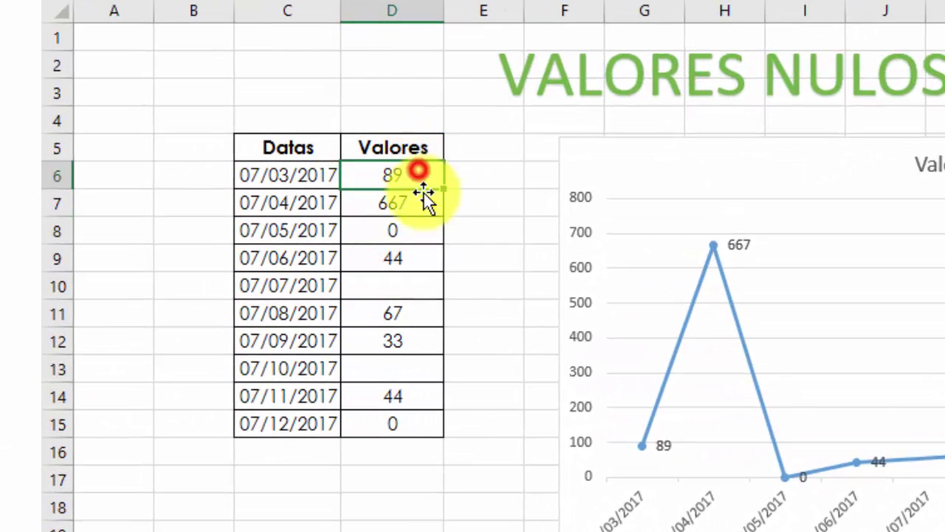
click(191, 327)
click(415, 313)
click(411, 425)
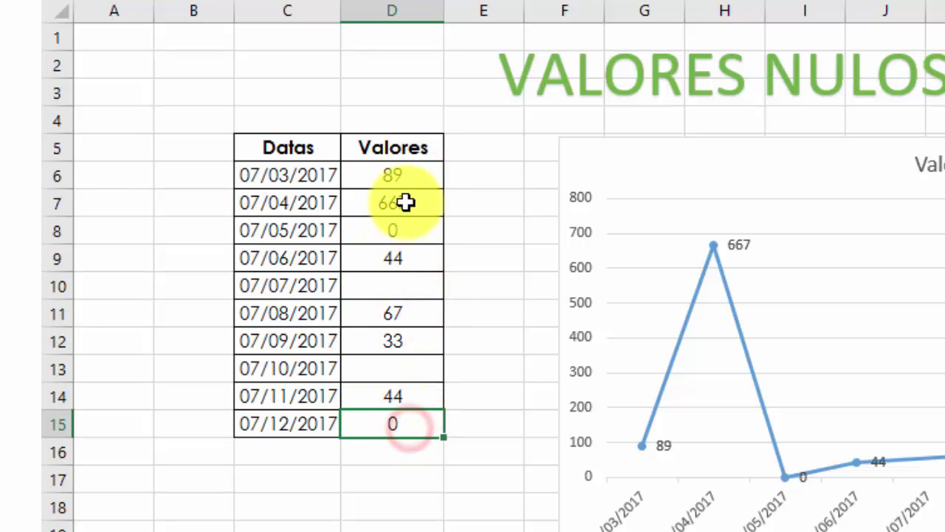
click(410, 171)
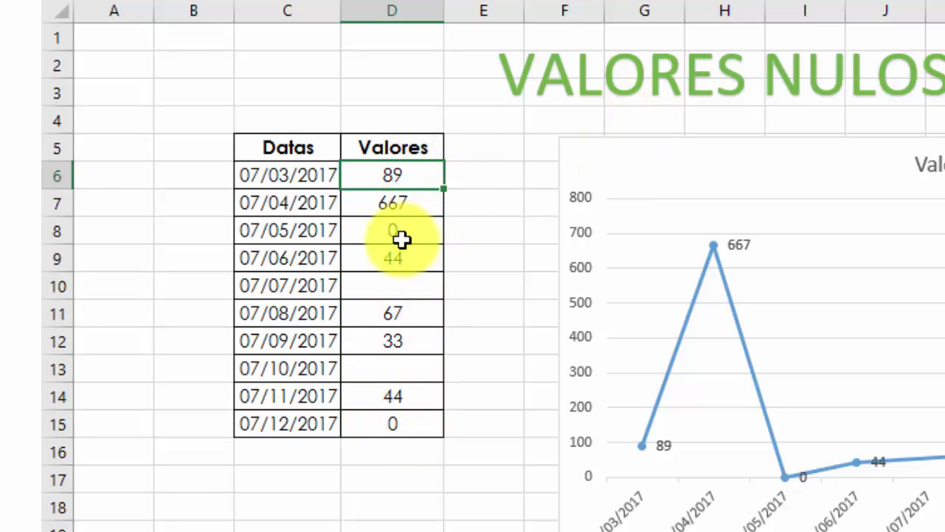
drag(402, 204, 404, 228)
click(402, 236)
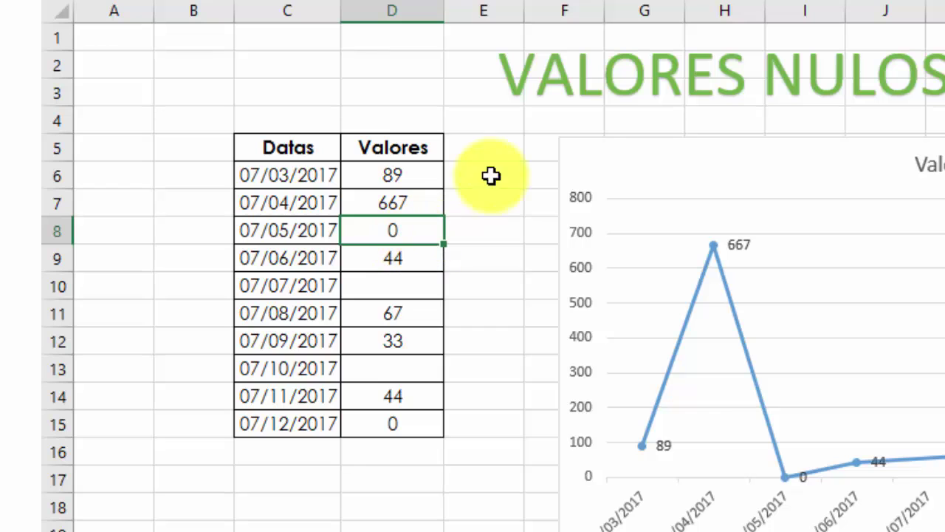
click(416, 282)
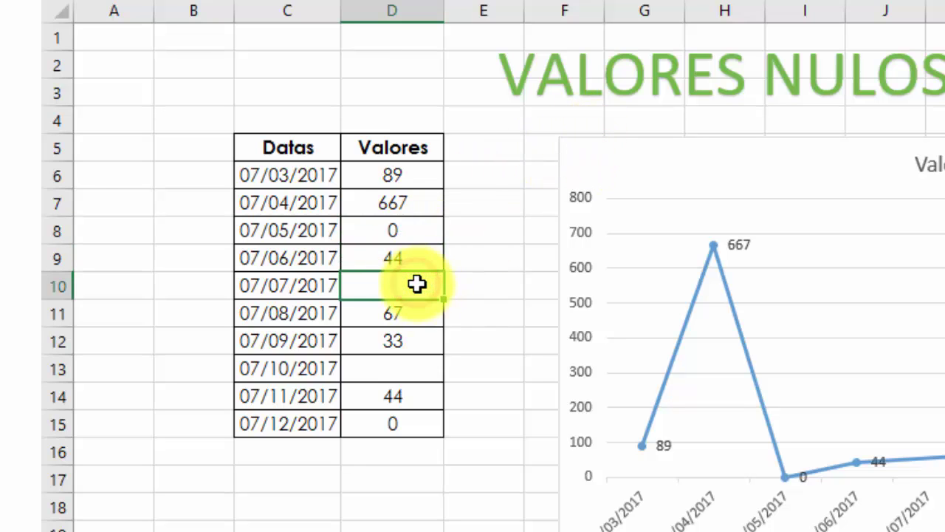
drag(620, 141, 643, 144)
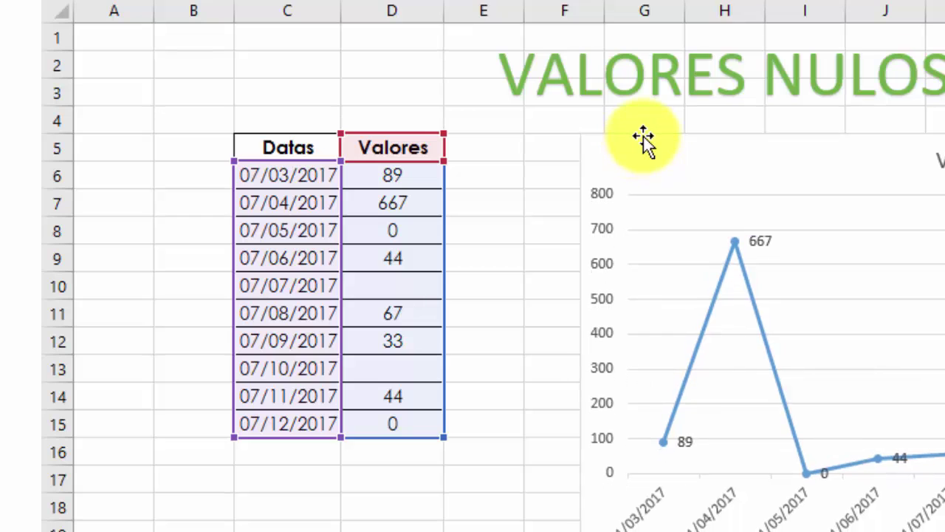
click(401, 227)
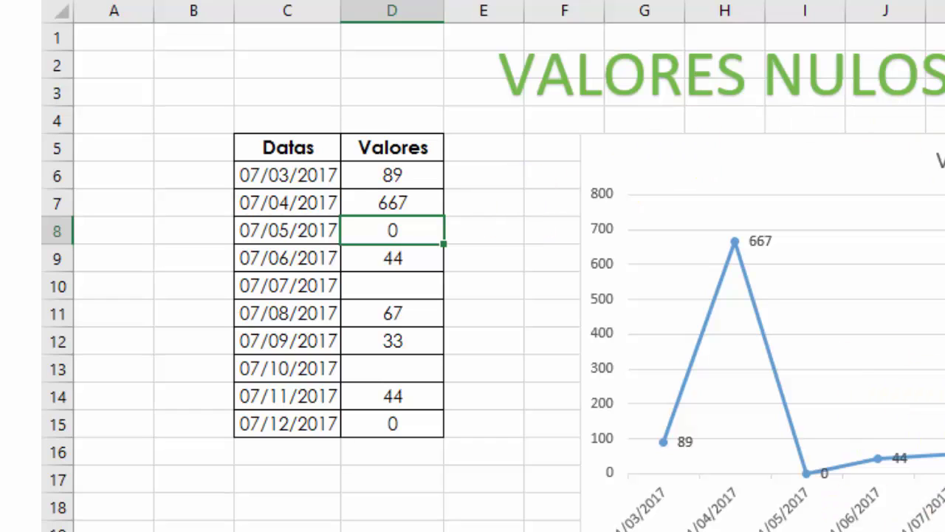
click(473, 150)
text(Valores 2)
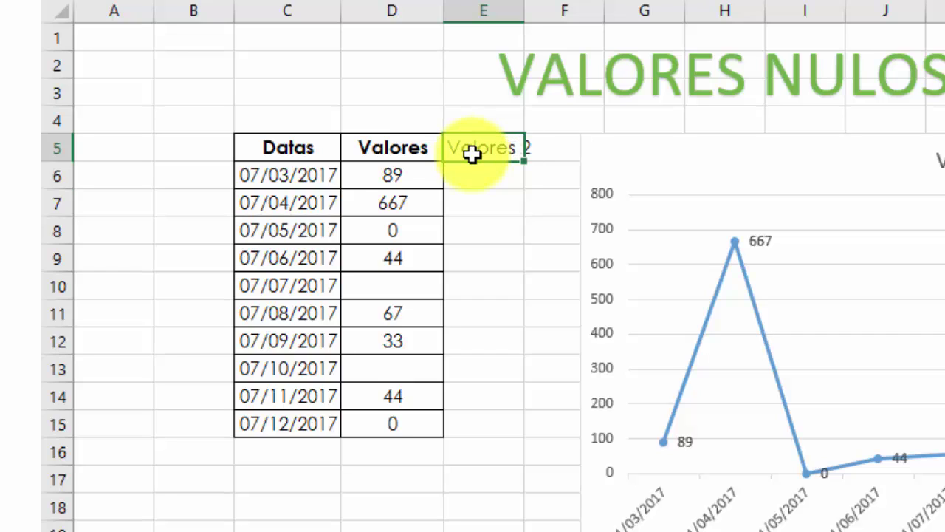
Confirm the 'Valores 2' heading, enter =SE(D6=0;NÃO.DISP();D6) in E6, and fill it down to E15
key(Return)
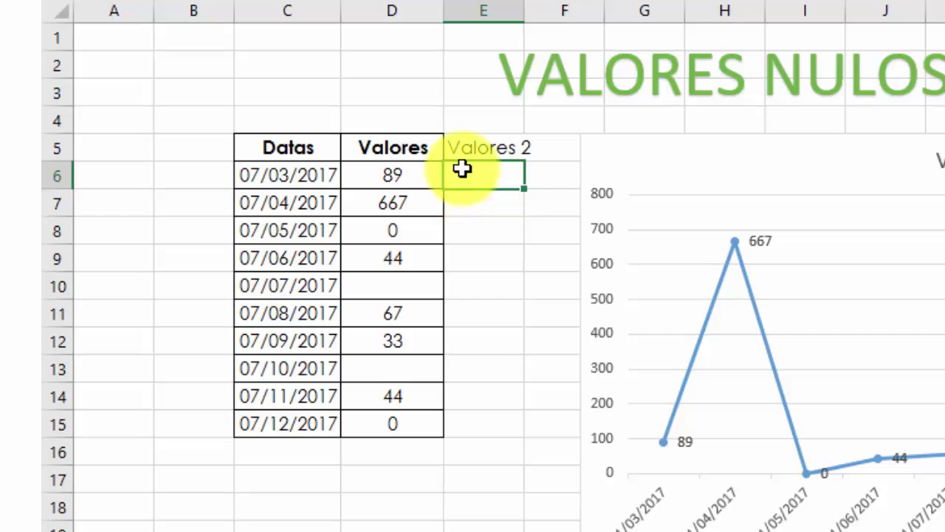
text(=SE()
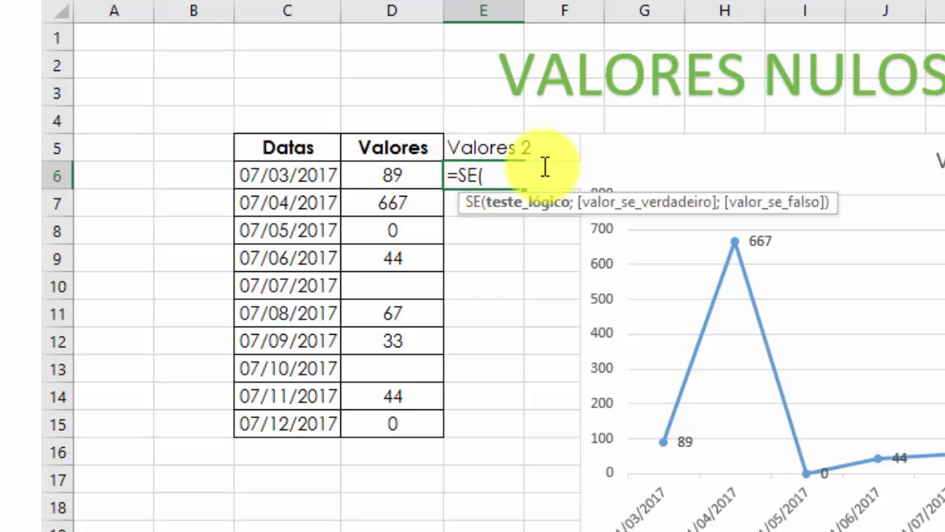
click(426, 173)
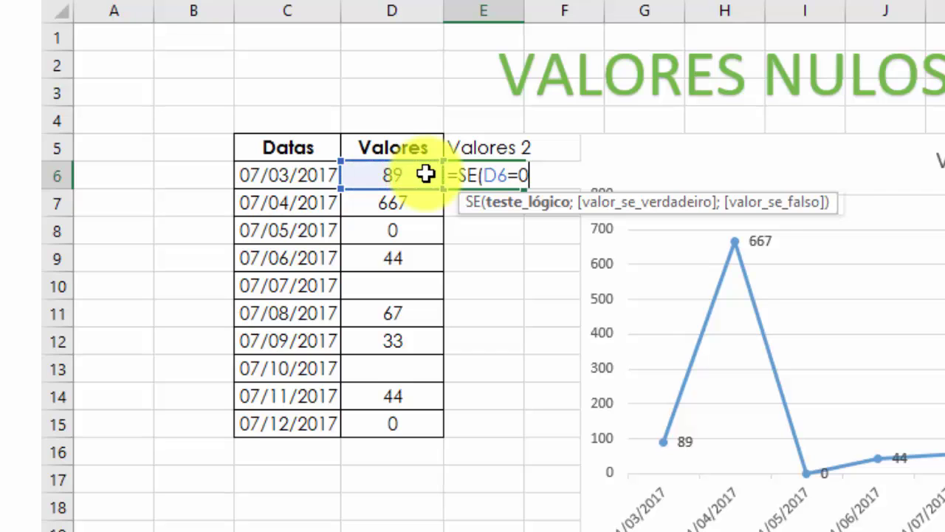
text(;não)
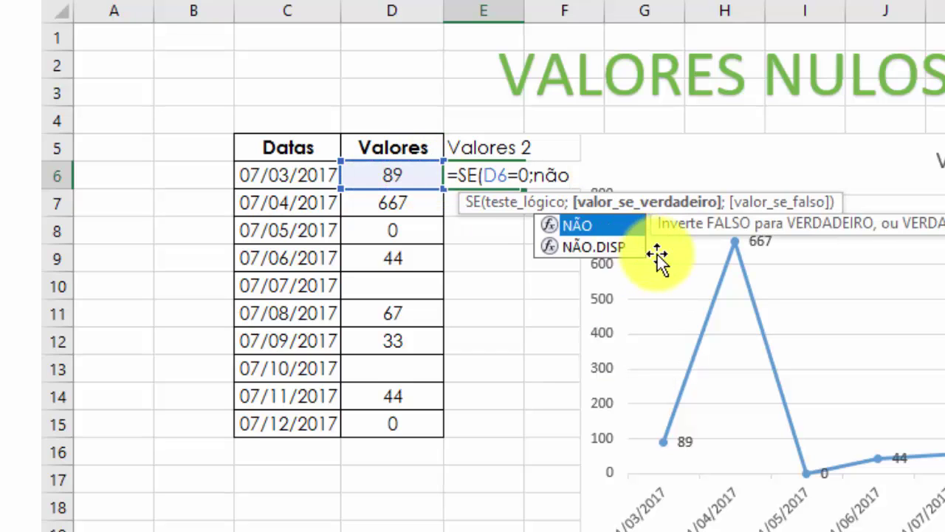
double_click(622, 249)
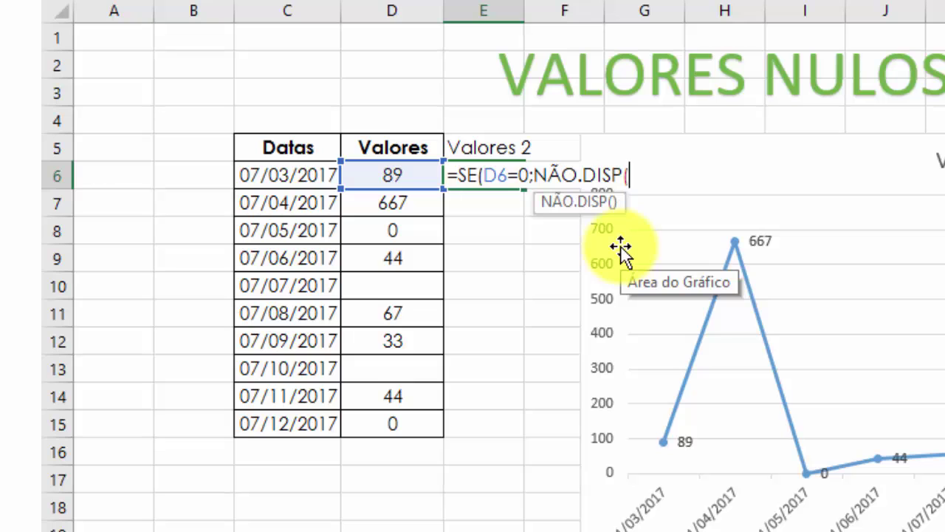
text(;)
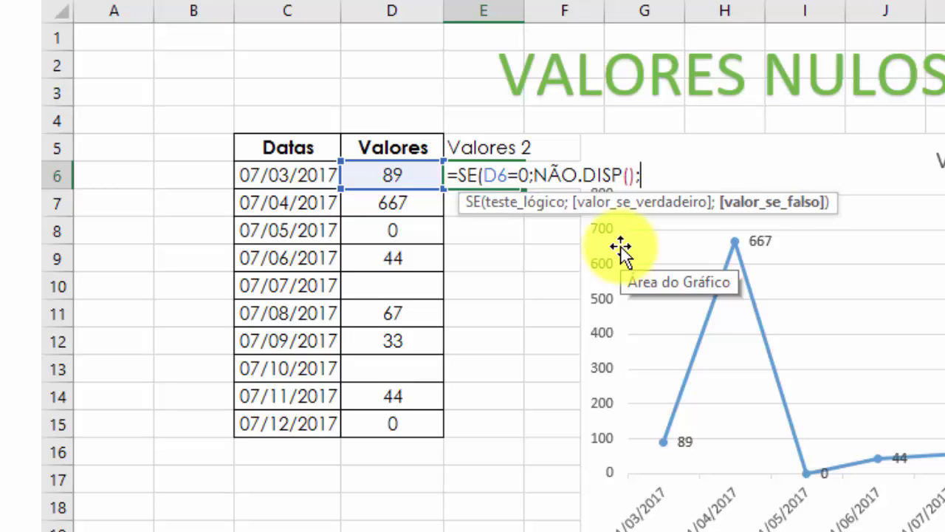
click(402, 173)
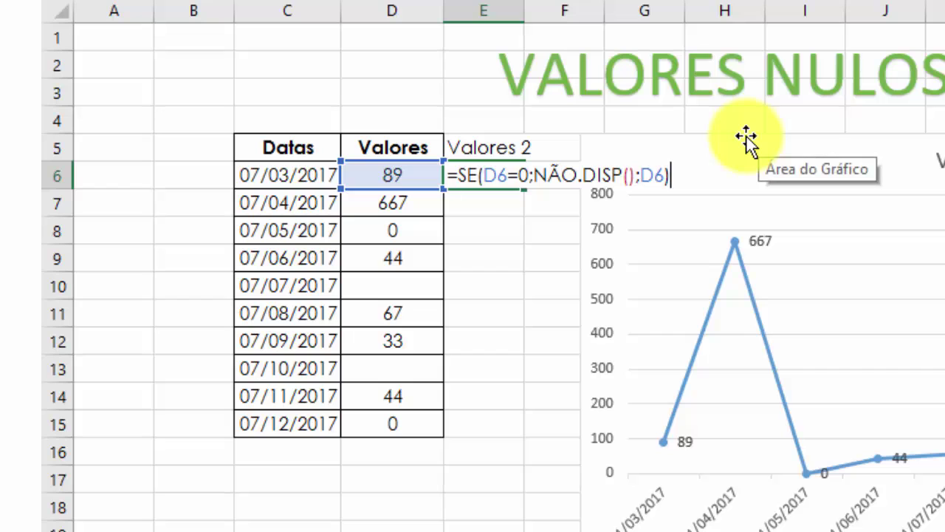
key(Return)
click(519, 175)
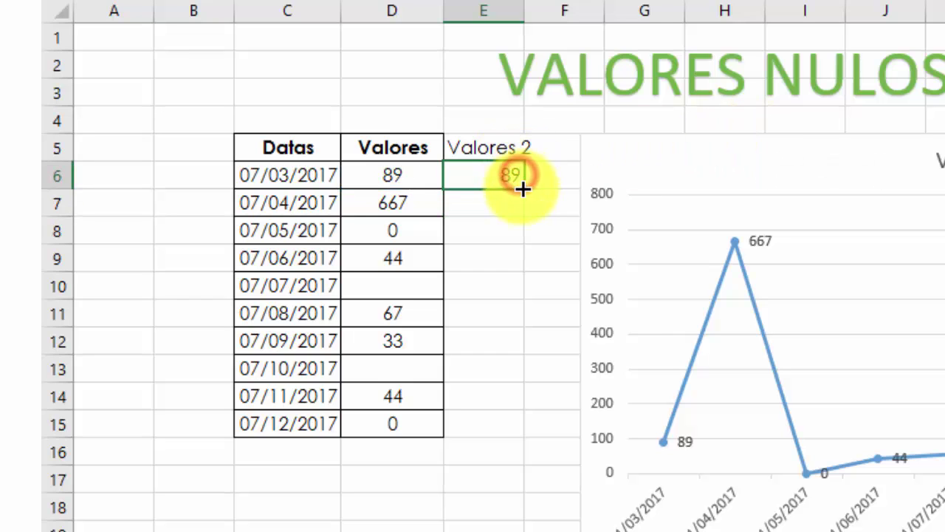
double_click(523, 188)
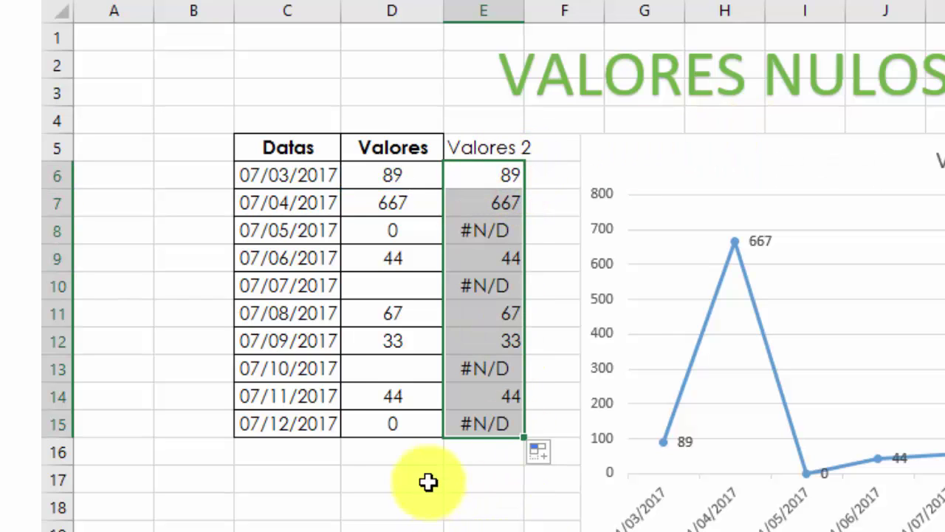
Edit the chart's Valores series so its values come from $E$6:$E$15
click(685, 148)
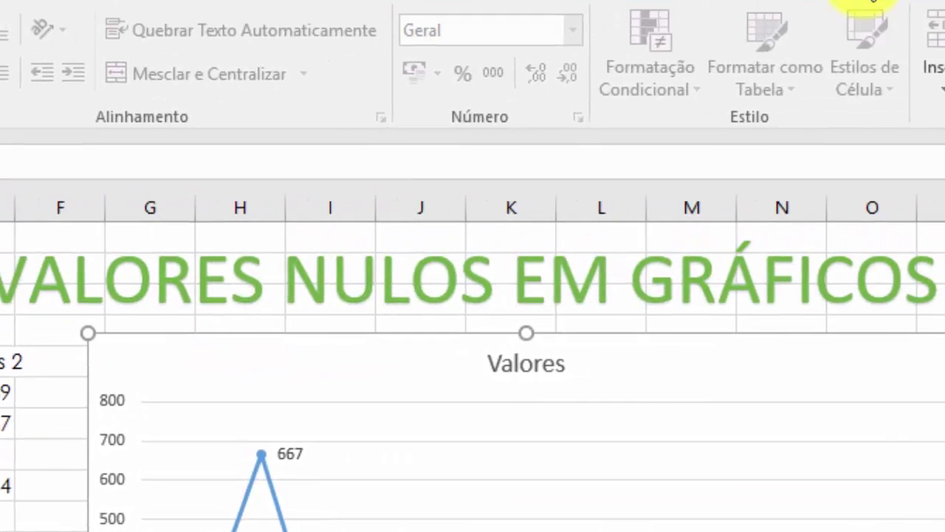
click(545, 106)
click(629, 209)
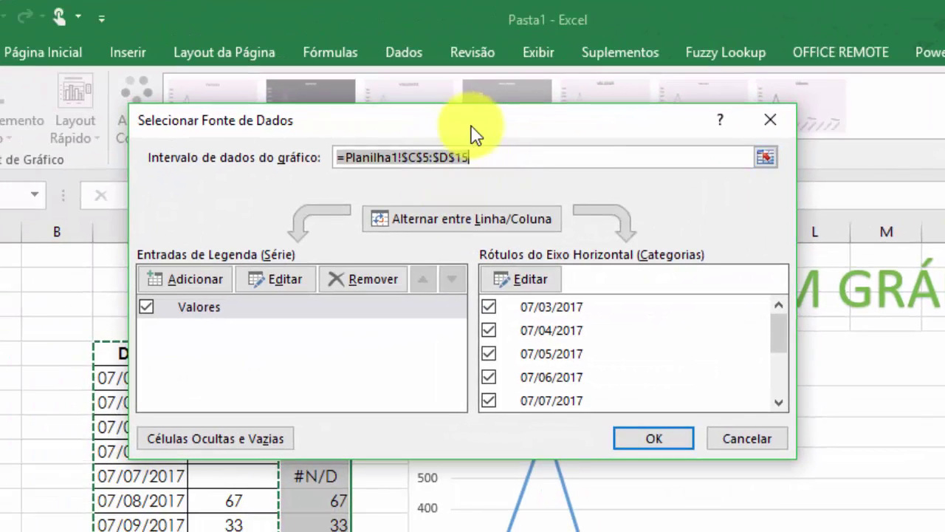
drag(473, 133, 853, 30)
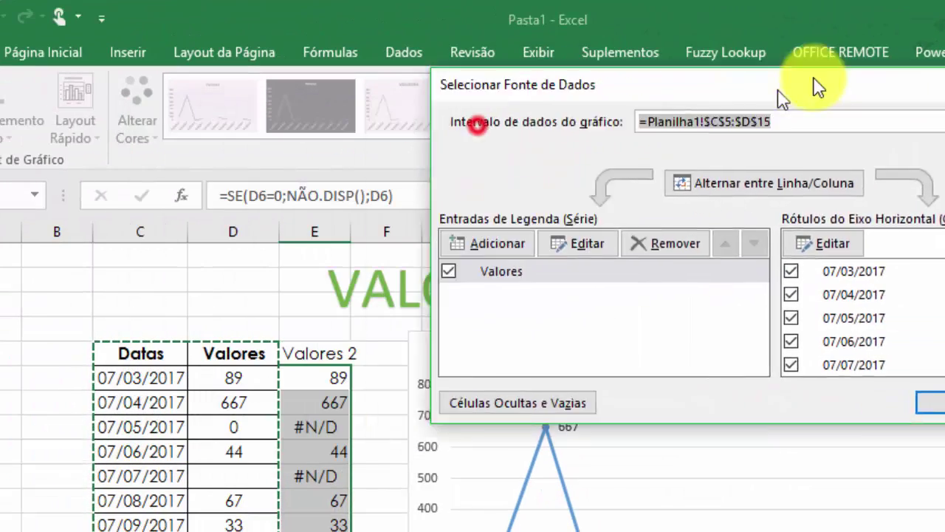
click(624, 200)
click(659, 188)
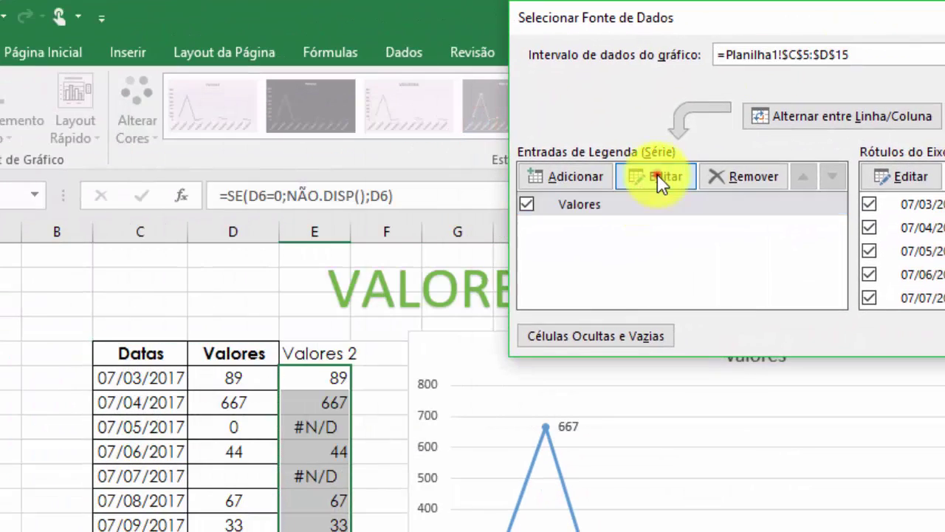
click(515, 312)
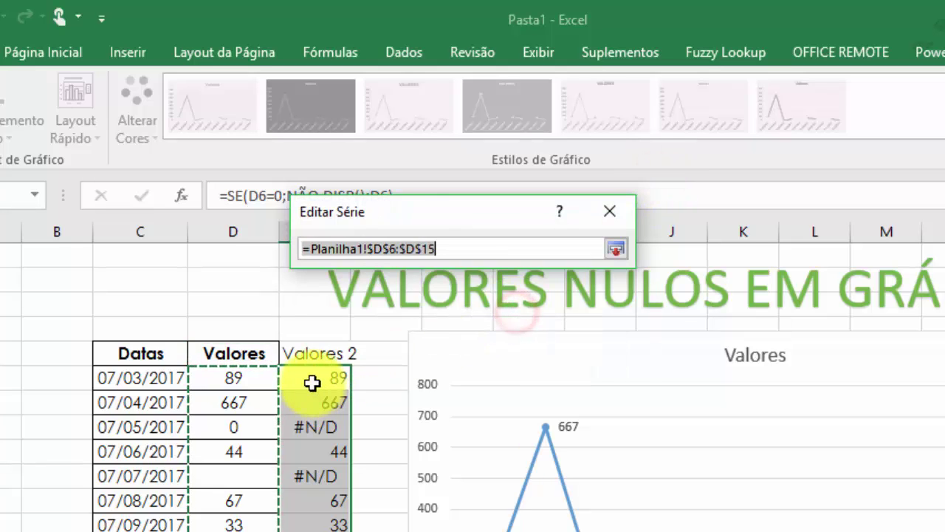
drag(313, 378, 314, 528)
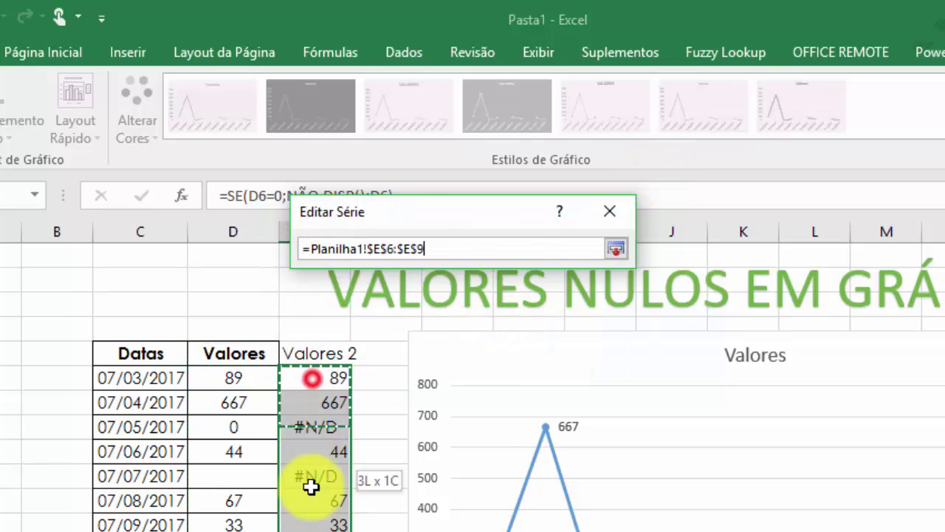
click(615, 249)
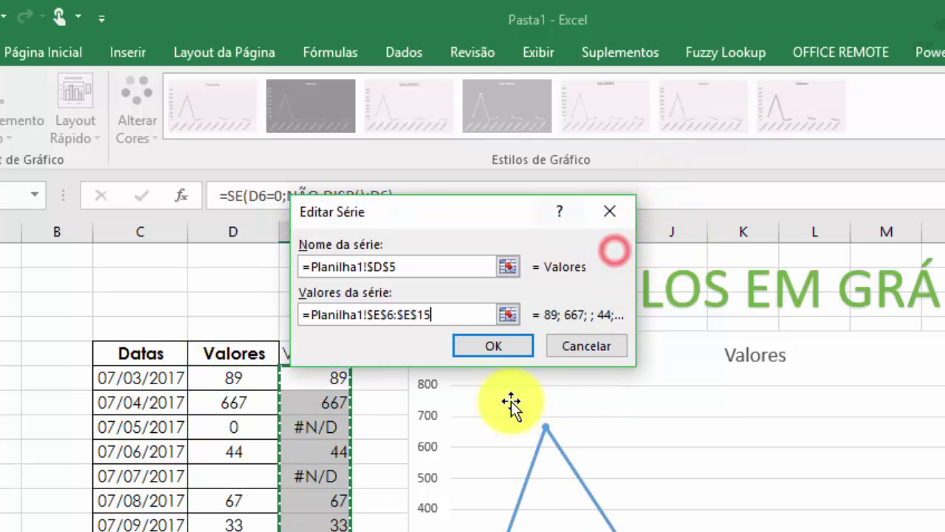
click(505, 347)
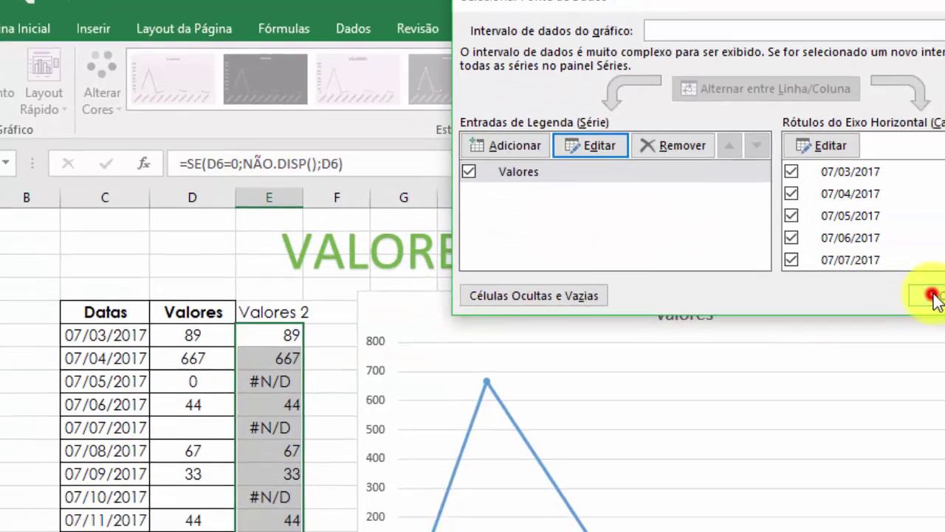
Accept the data source change and label each remaining line point with its value
click(935, 297)
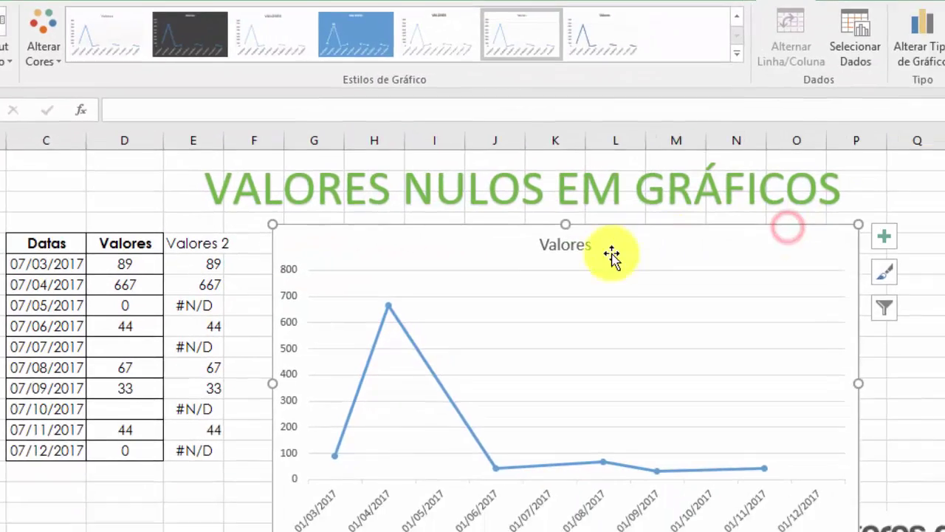
right_click(349, 277)
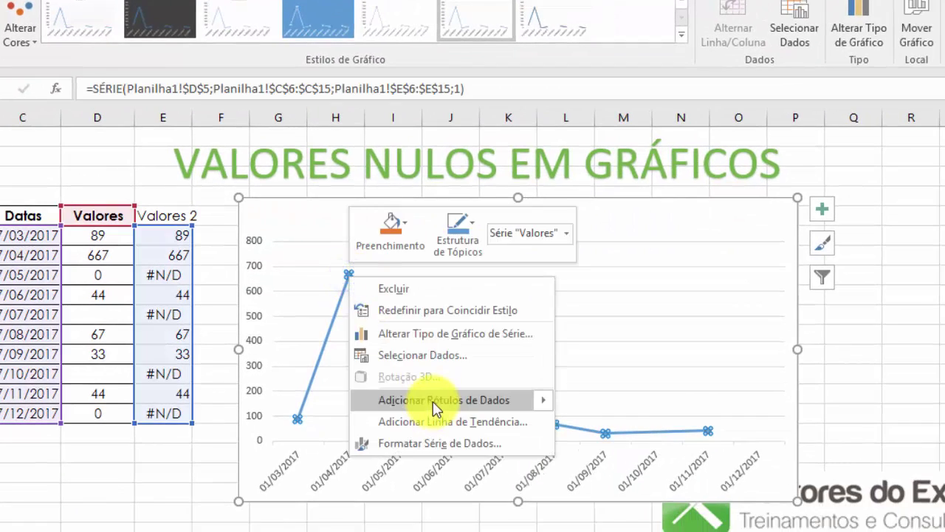
click(434, 400)
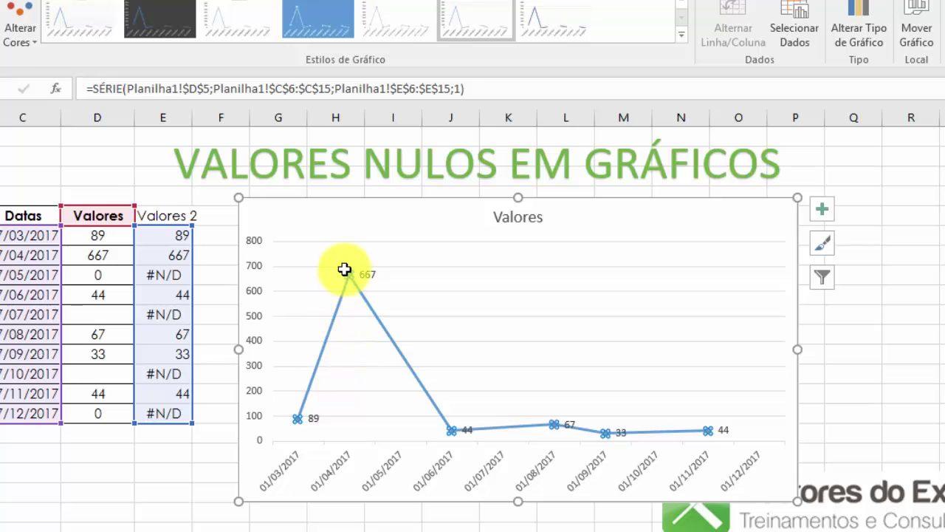
mouse_move(348, 274)
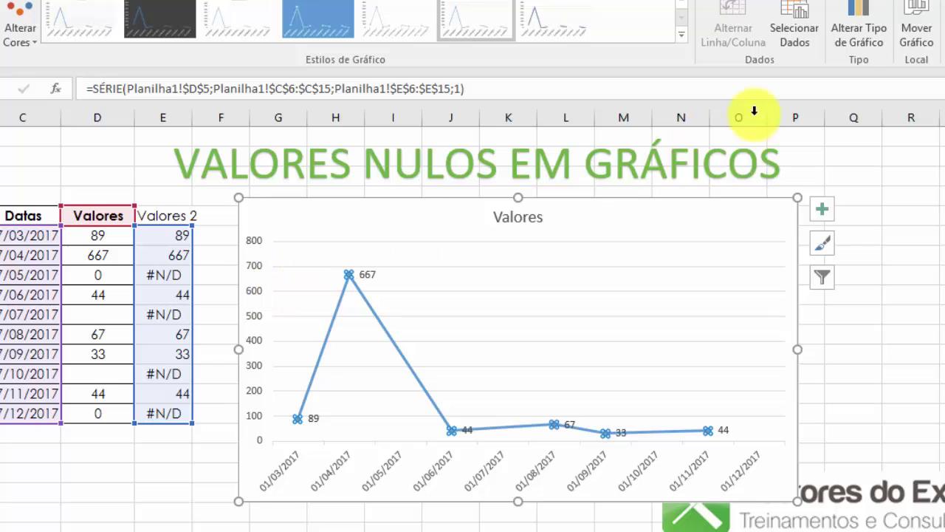
click(796, 28)
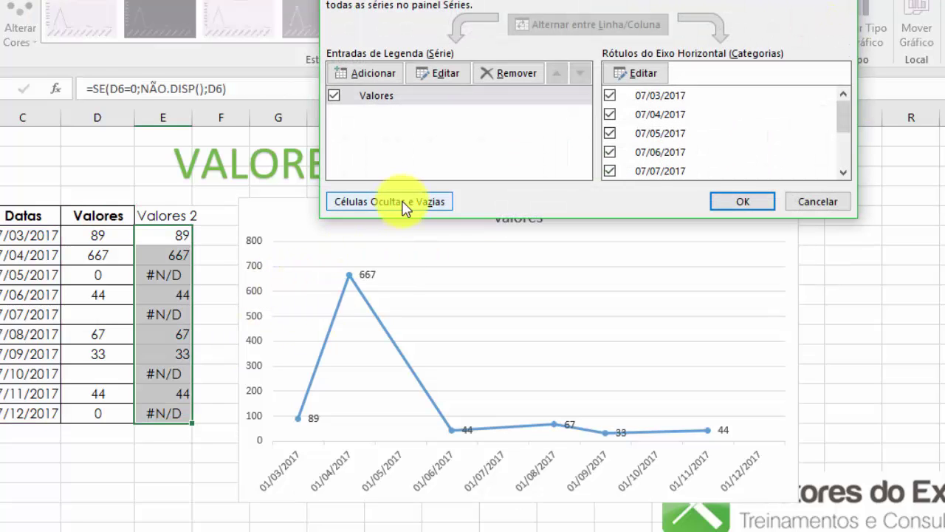
click(401, 201)
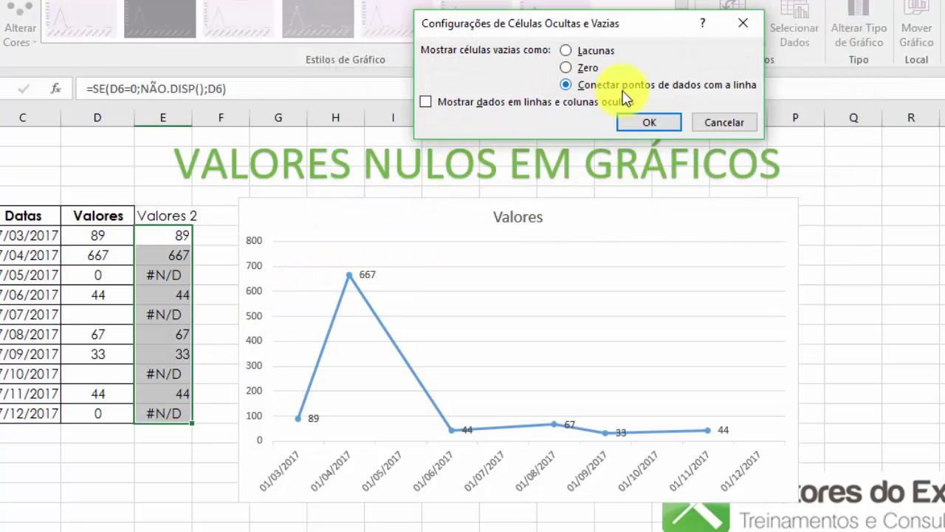
click(654, 124)
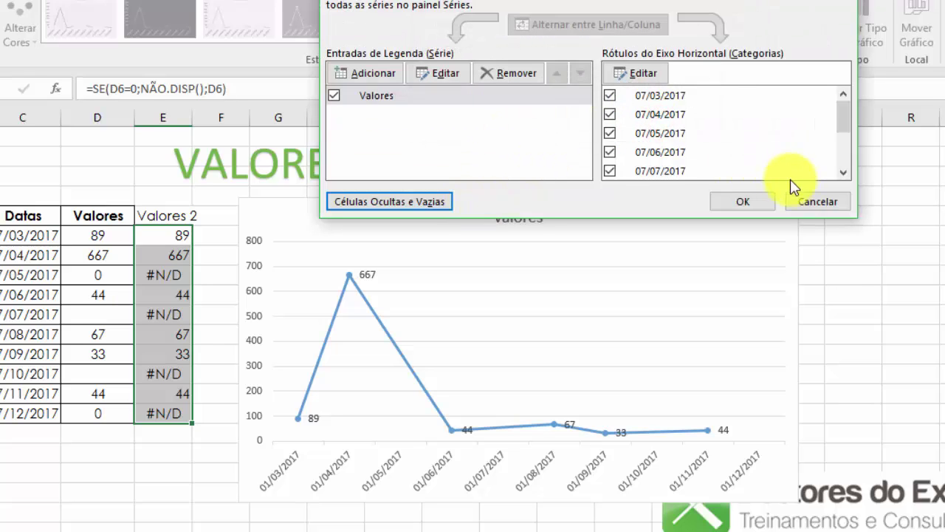
click(744, 201)
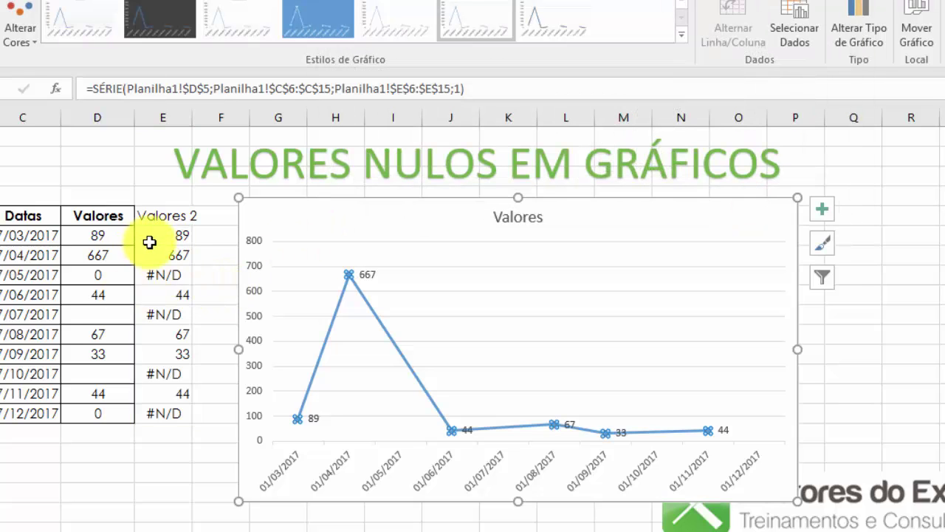